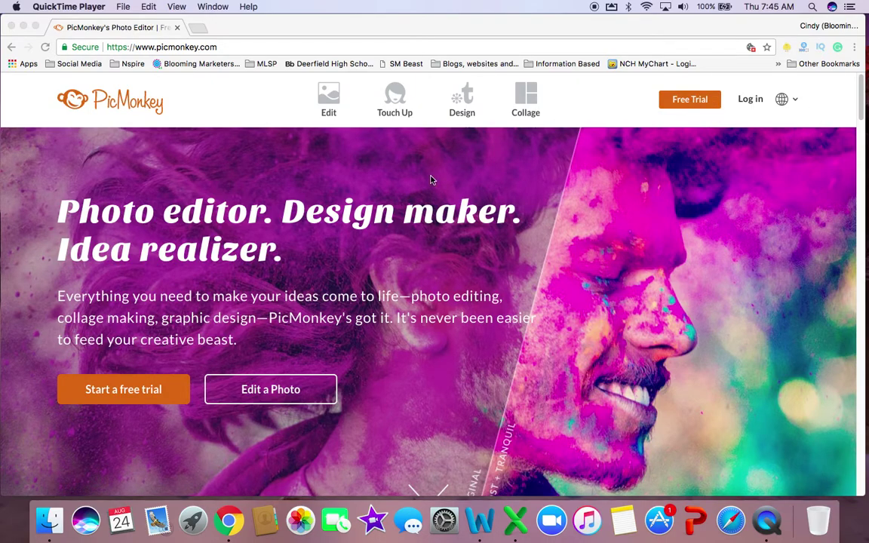
Open Introducing Cherish™.png from the computer's NSPIRE folder in the PicMonkey editor
click(327, 106)
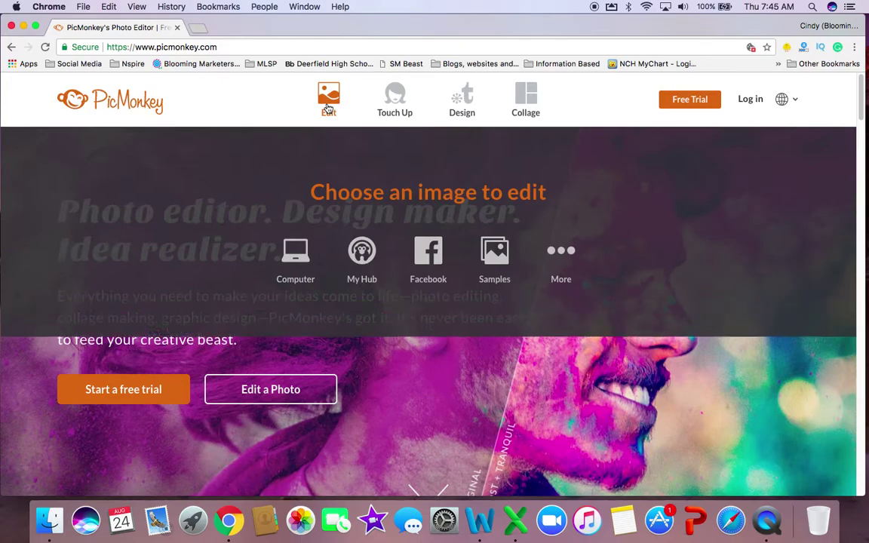
click(297, 260)
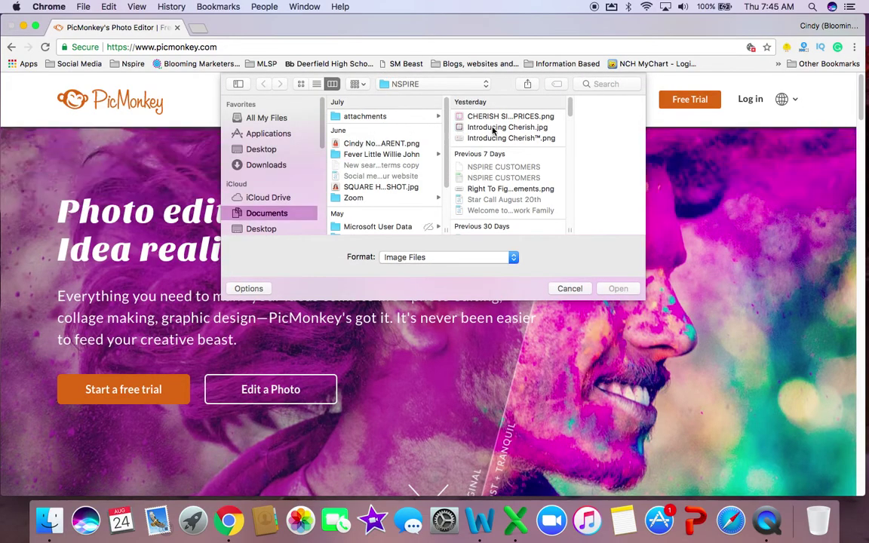
click(497, 138)
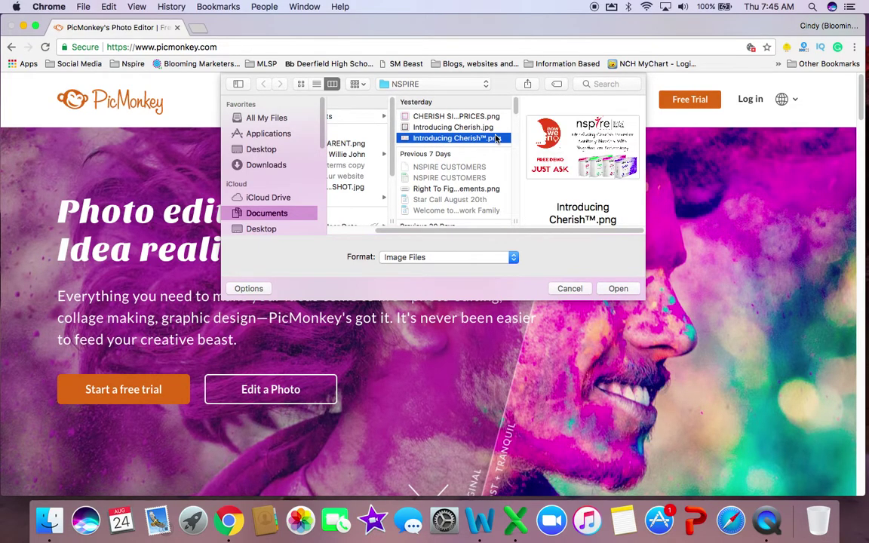
click(618, 288)
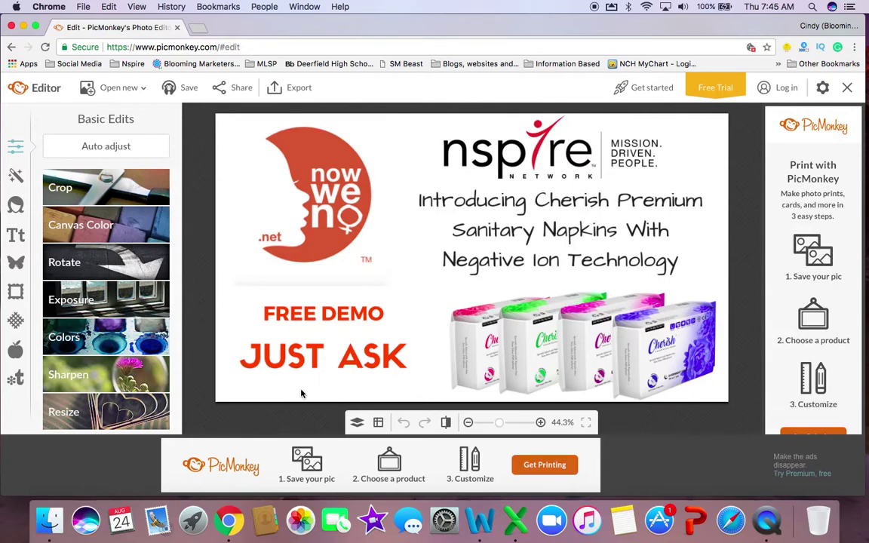
Add an Arial text box and type the call line with the contact's name and phone number
click(16, 236)
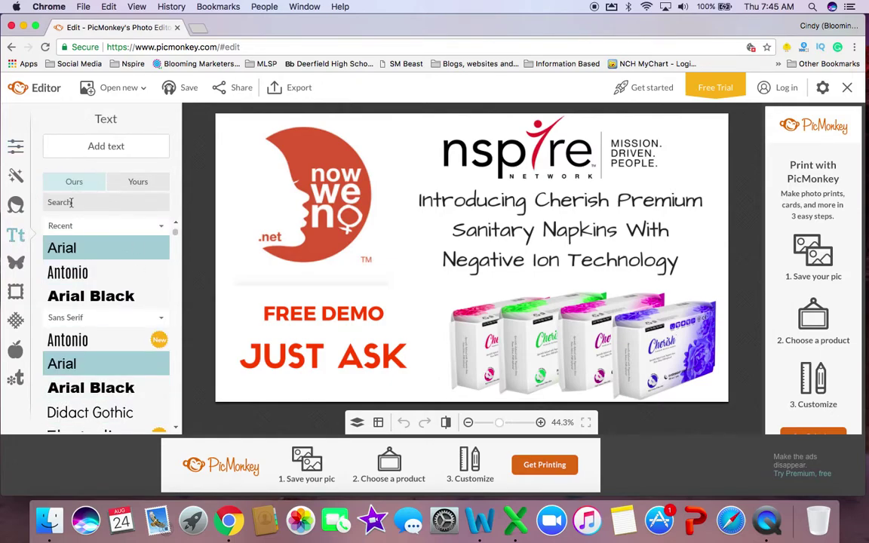
click(79, 249)
click(104, 146)
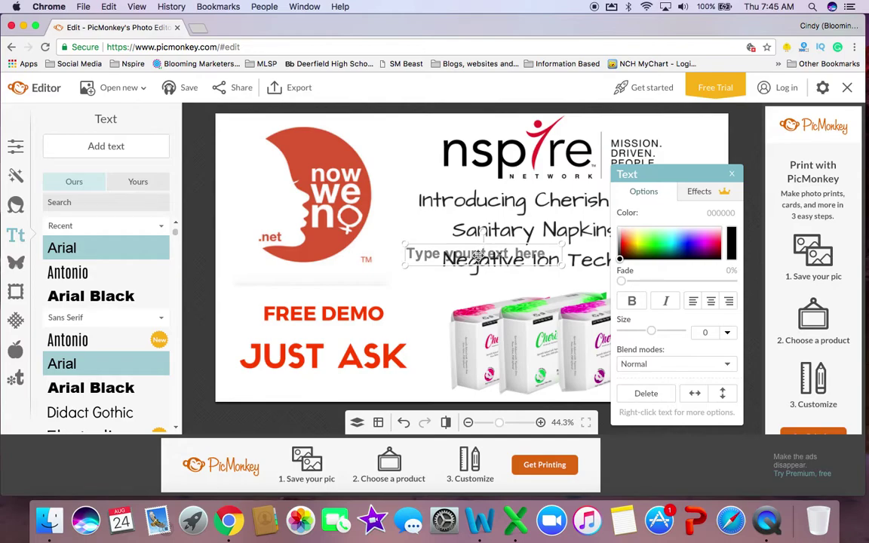
click(480, 254)
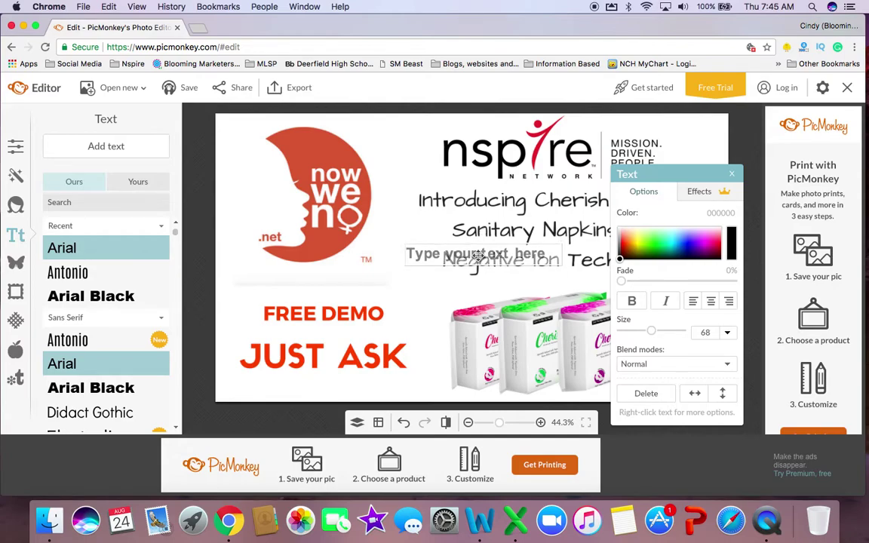
text(CALL)
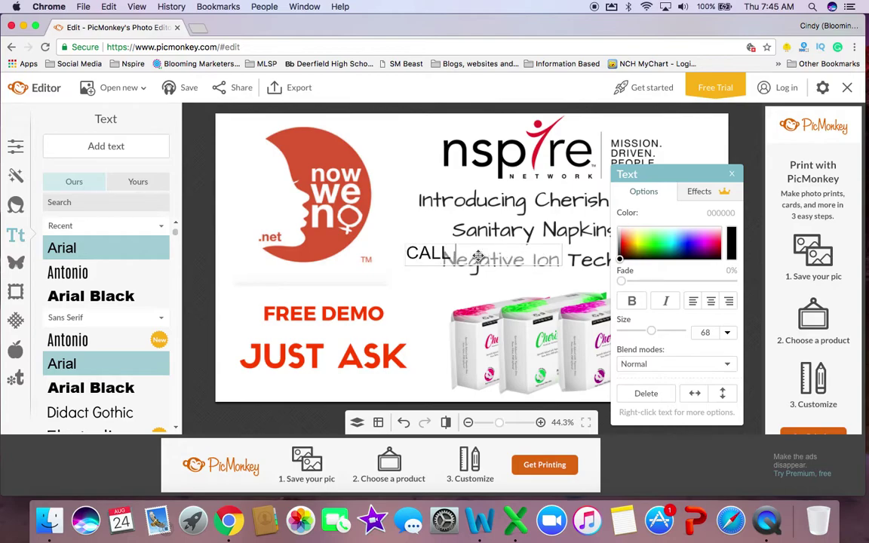
text( CINDY a)
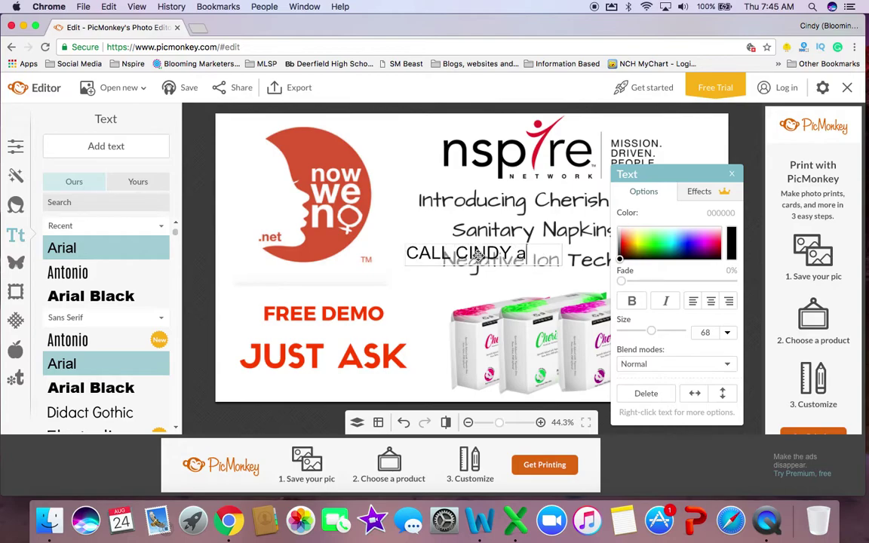
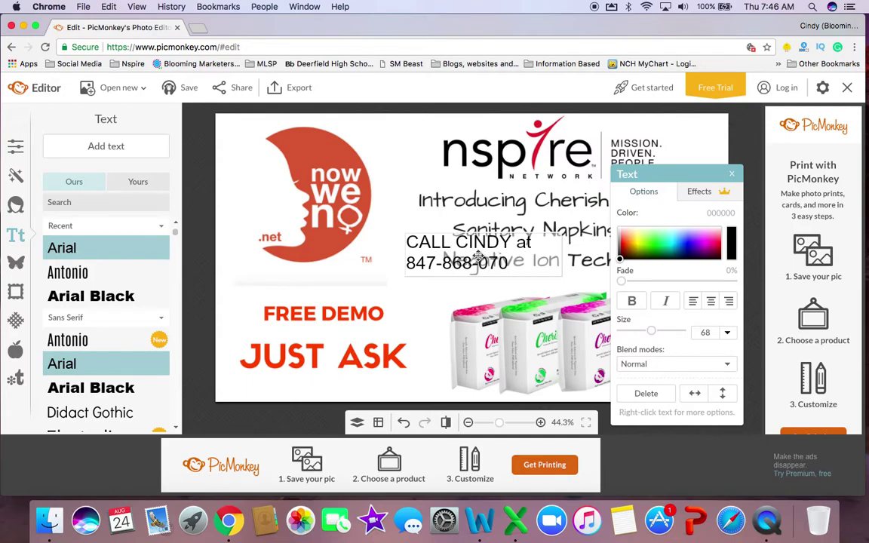
Move the call line beneath JUST ASK at the lower left and widen it to one row
drag(455, 255, 451, 278)
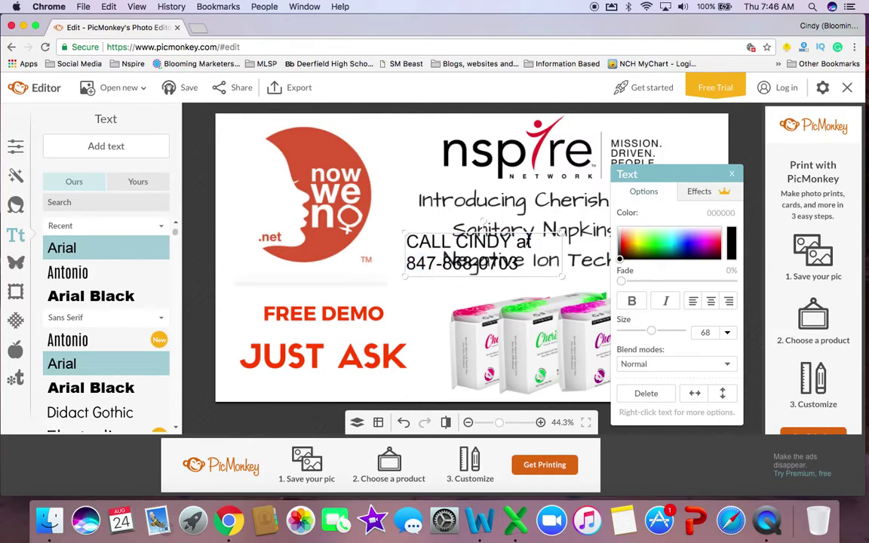
drag(452, 243, 299, 366)
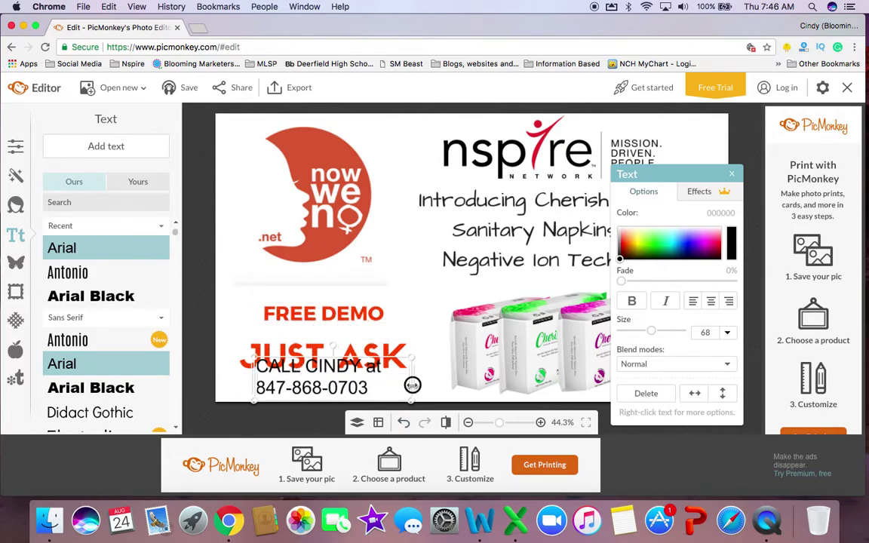
drag(412, 385, 509, 390)
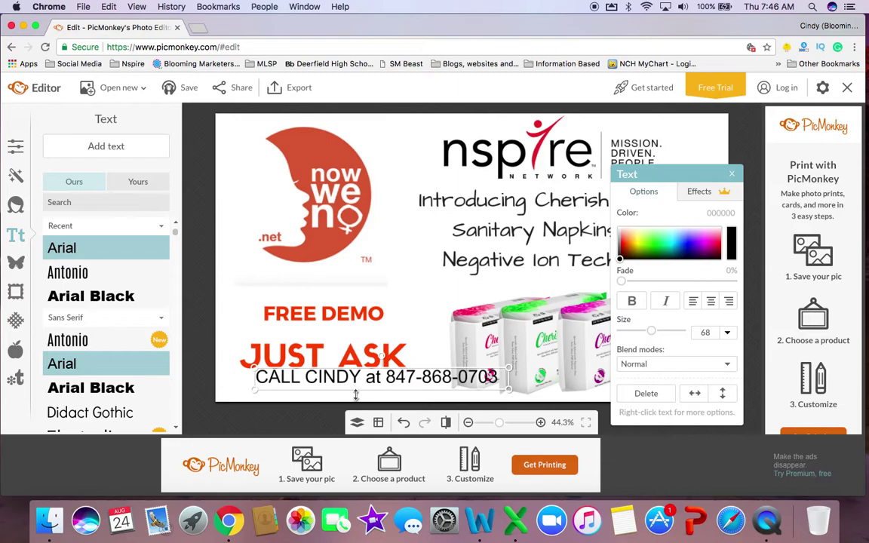
drag(353, 376, 316, 387)
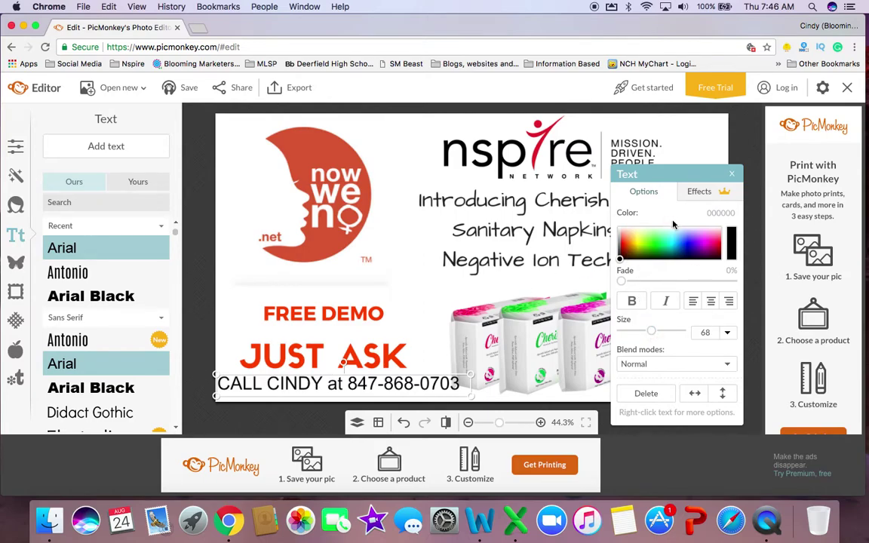
Reduce the call line to size 60, refit and nudge its box, then finish editing
drag(650, 332, 647, 332)
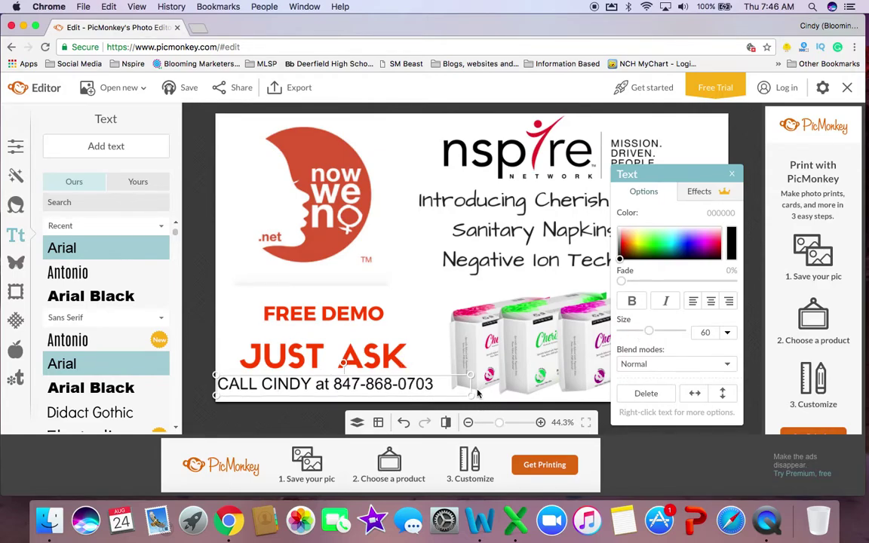
drag(476, 394, 452, 390)
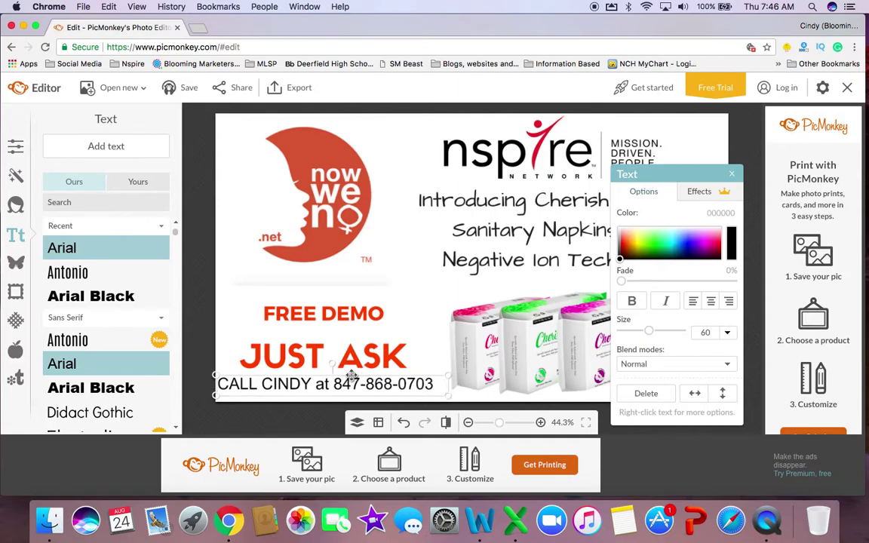
drag(352, 375, 351, 386)
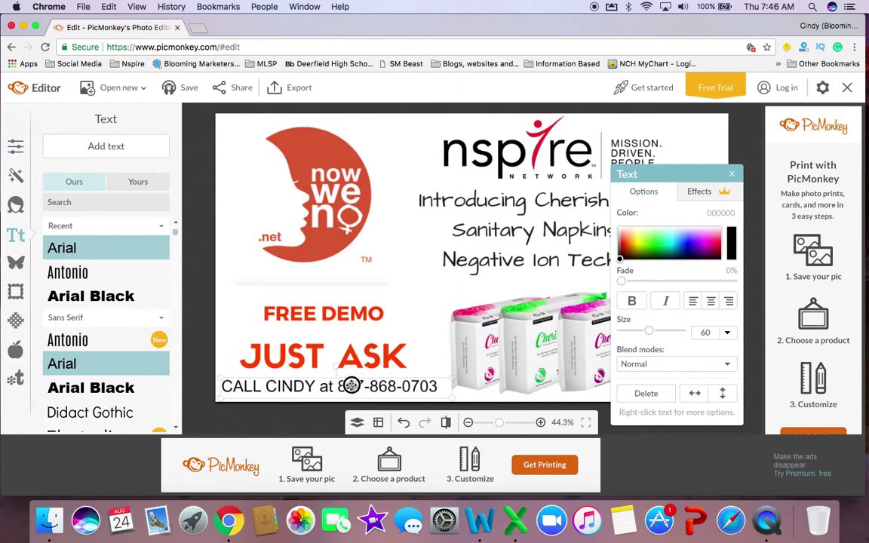
double_click(351, 386)
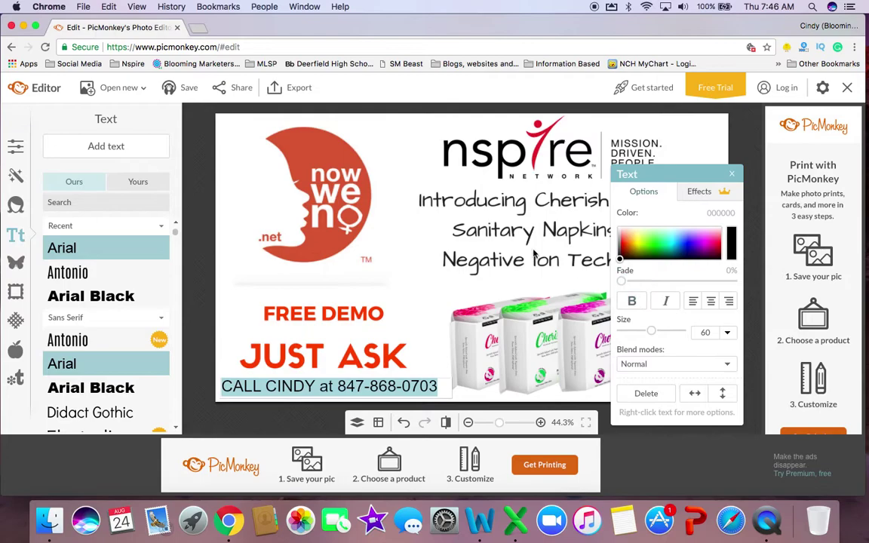
click(352, 148)
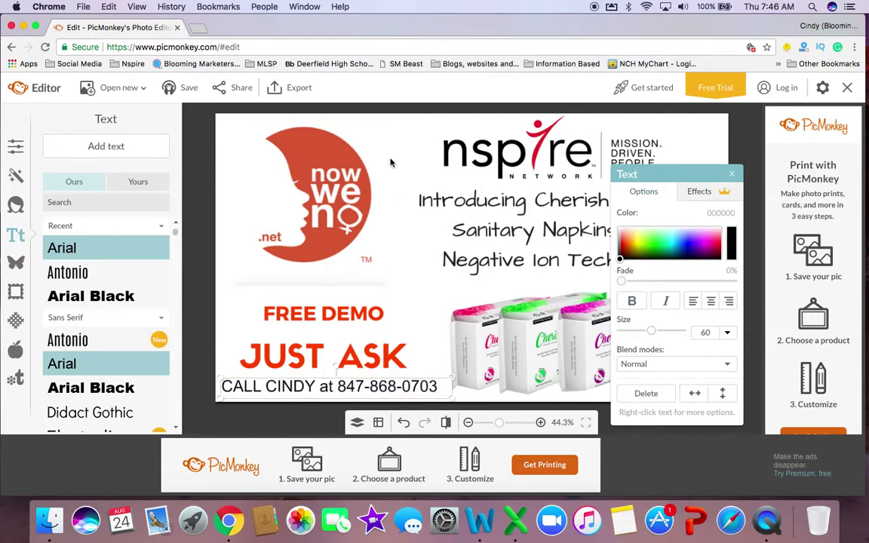
Close the text options and start sharing the flyer to bring up the sign-up prompt
click(734, 177)
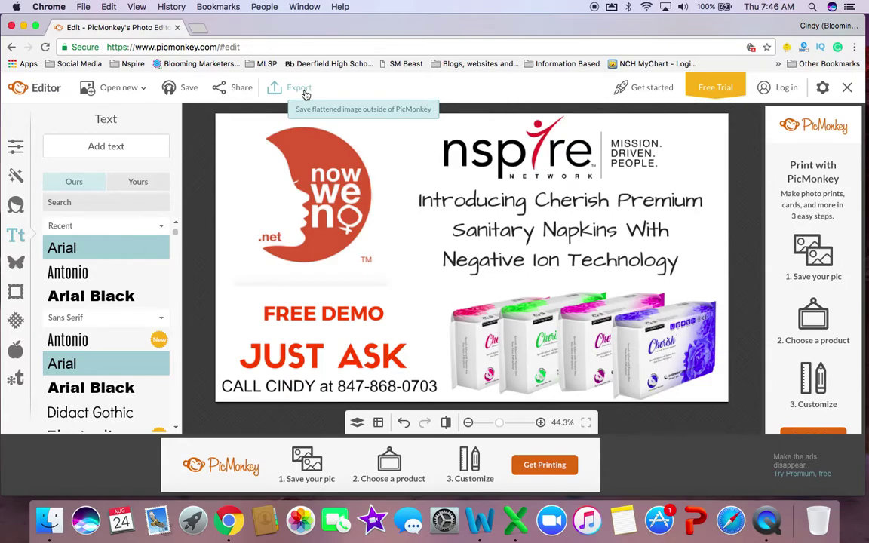
click(226, 90)
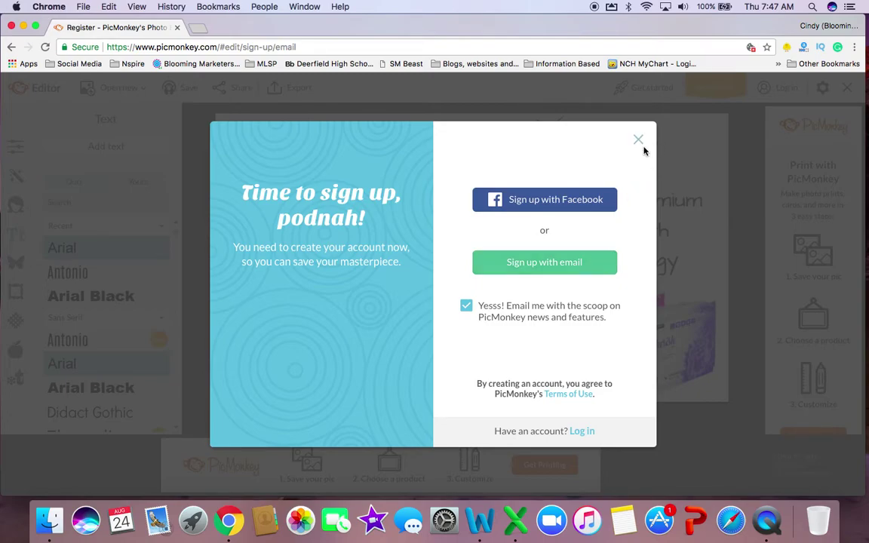
Sign up with a Facebook account and dismiss the premium free-trial offer
click(557, 200)
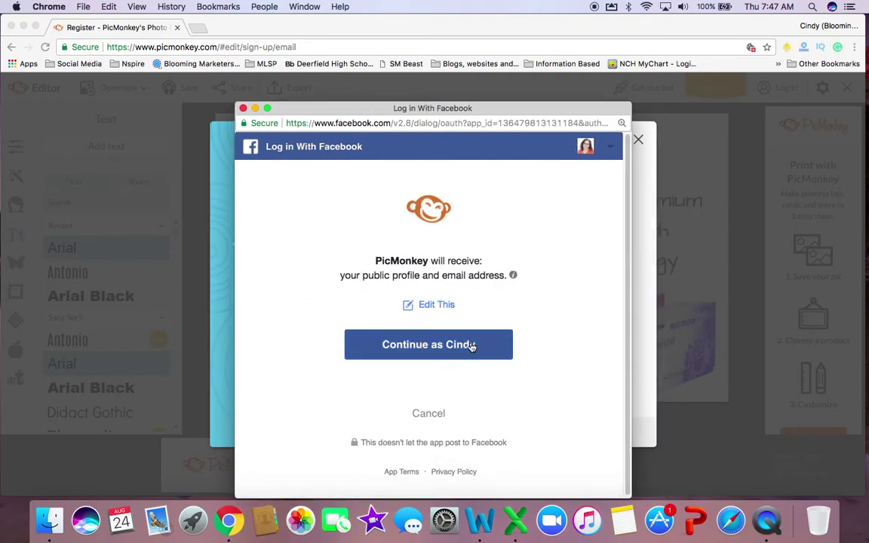
click(465, 347)
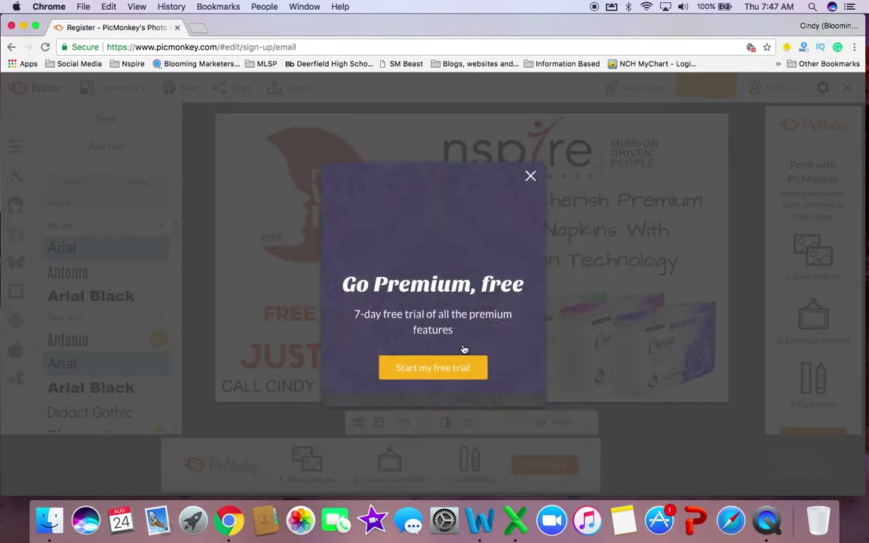
click(530, 176)
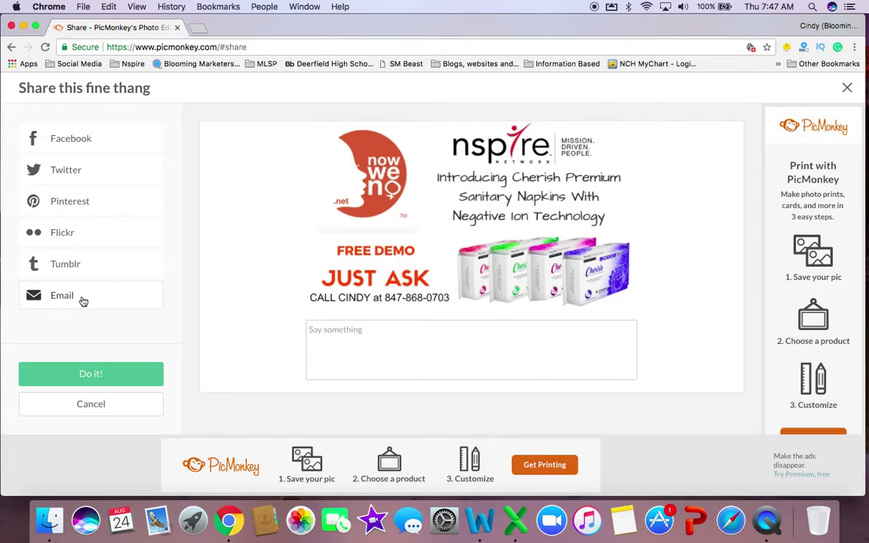
Email the flyer, replacing the sender with your own saved address, and send it
click(83, 301)
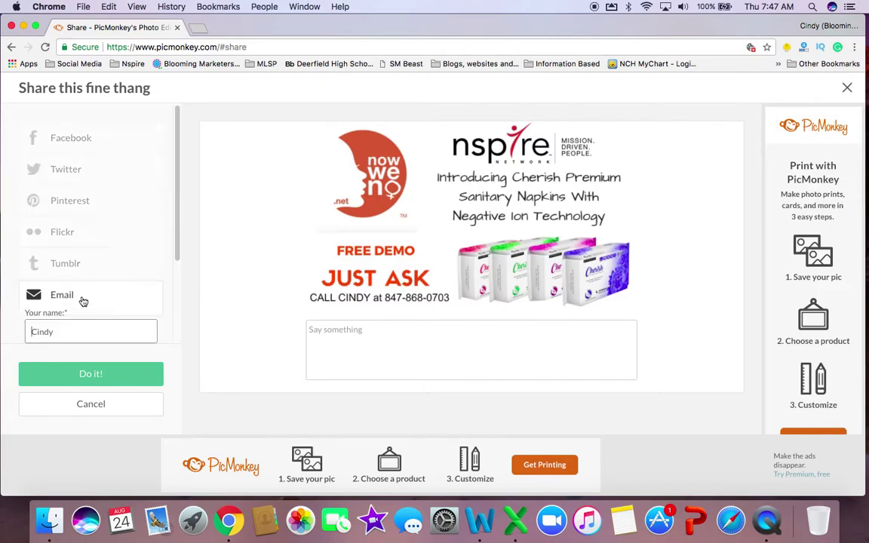
scroll(82, 313, down, 1)
scroll(83, 313, down, 3)
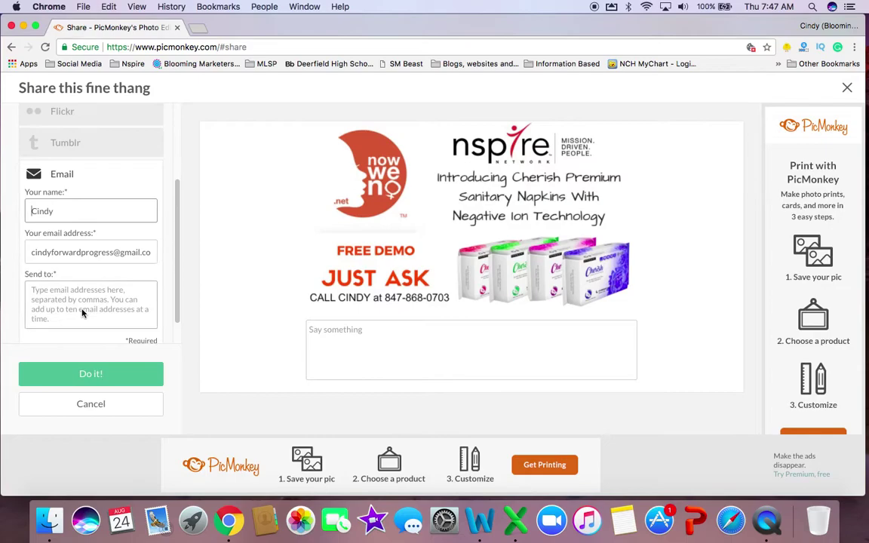
drag(29, 252, 176, 269)
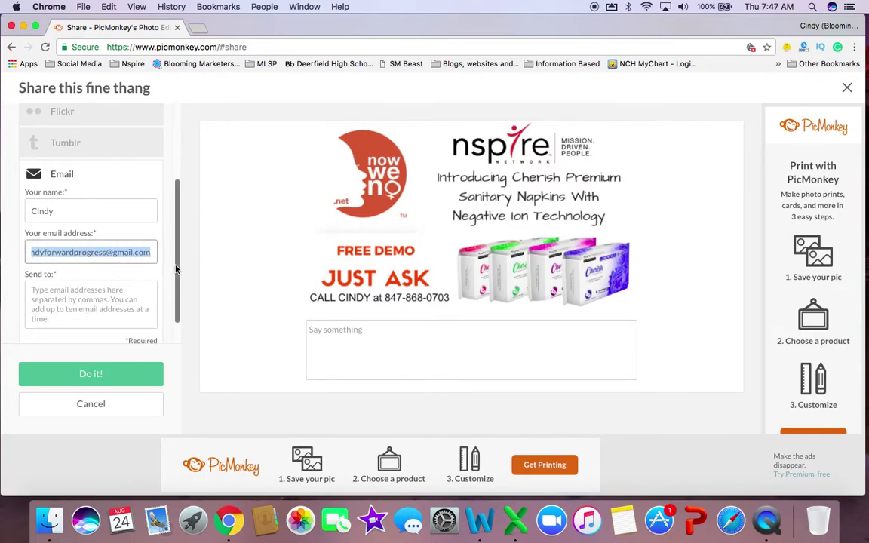
text(bloo)
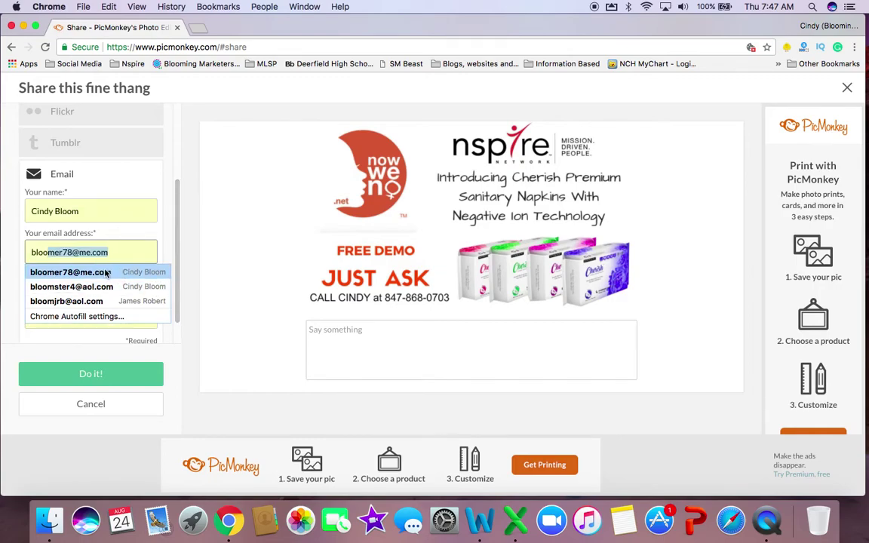
click(100, 272)
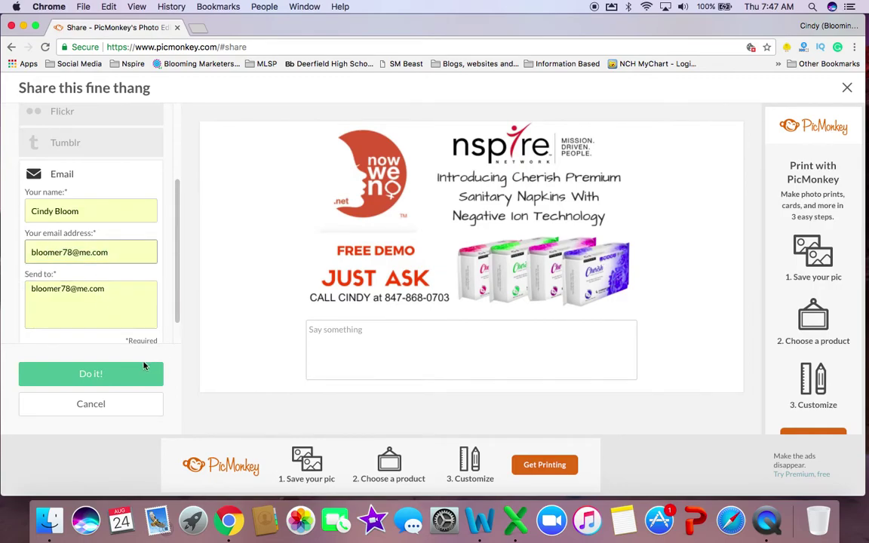
click(103, 381)
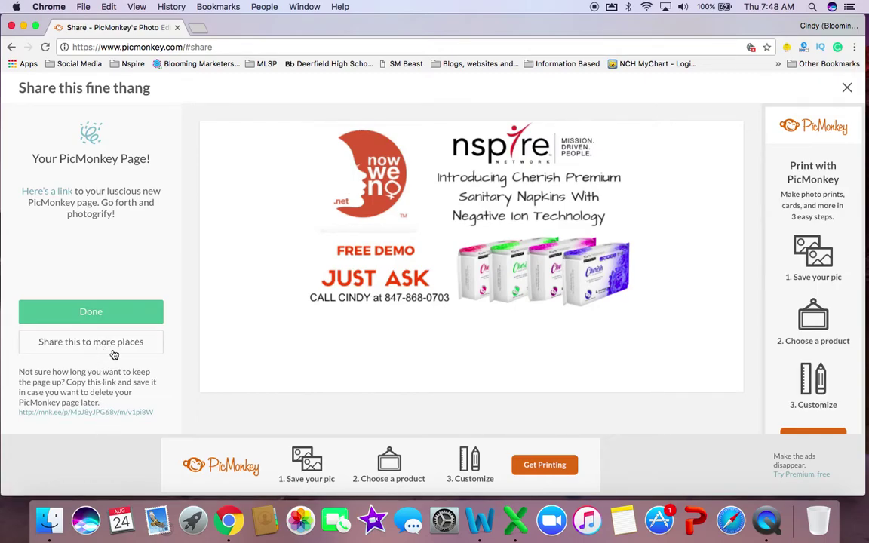
Go back to the editor and reopen the flyer's sharing options with Email selected
click(101, 345)
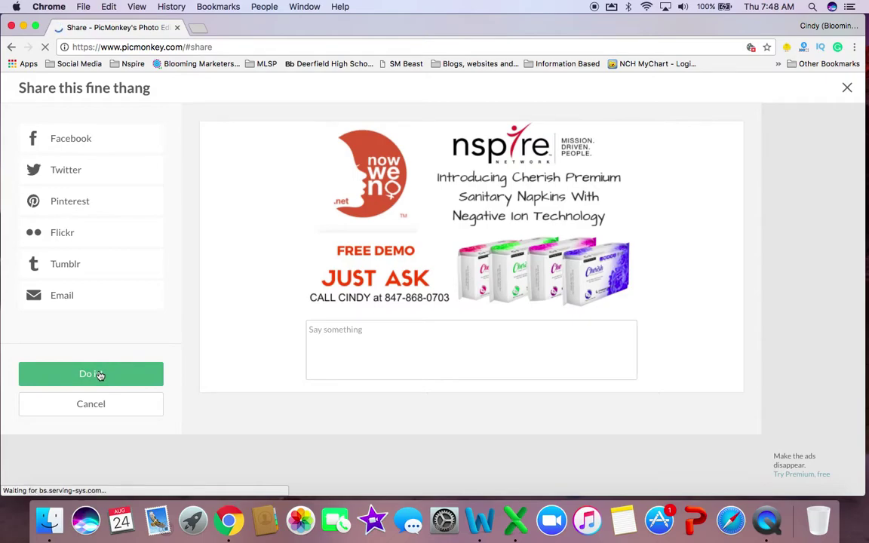
click(12, 47)
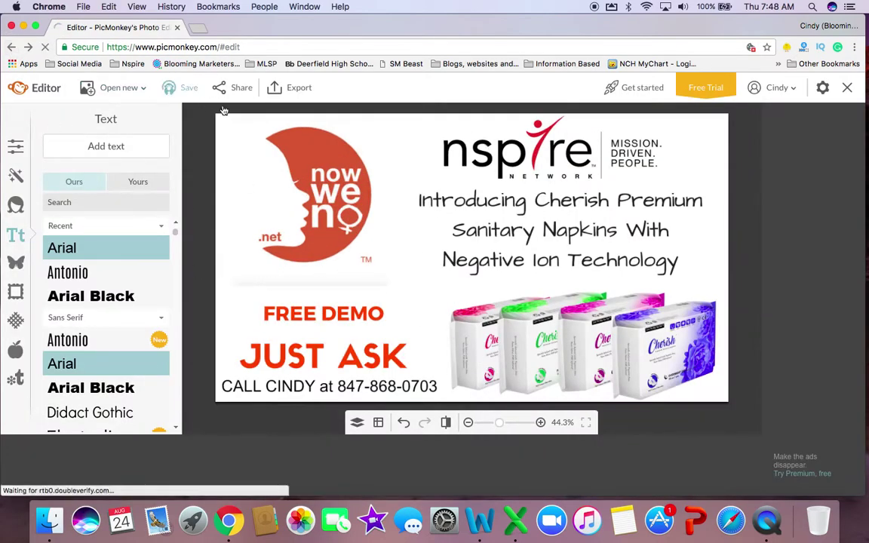
click(235, 90)
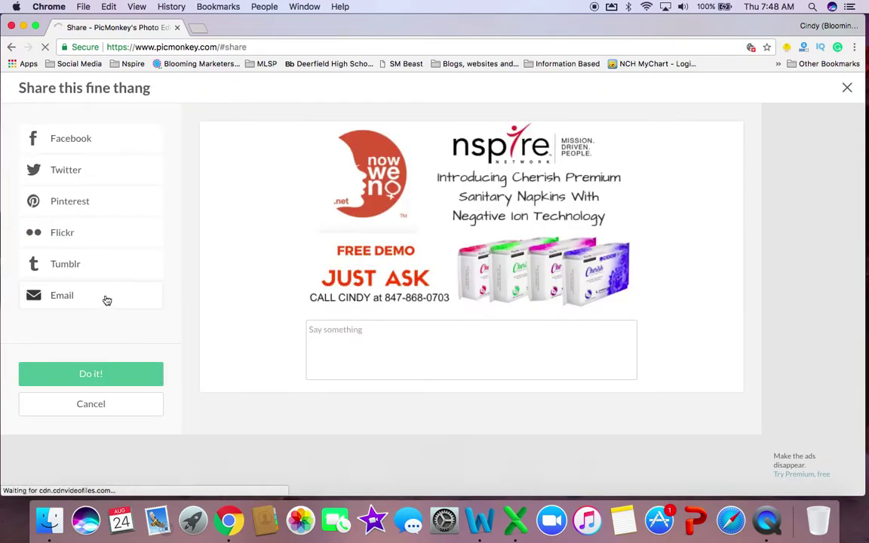
click(83, 300)
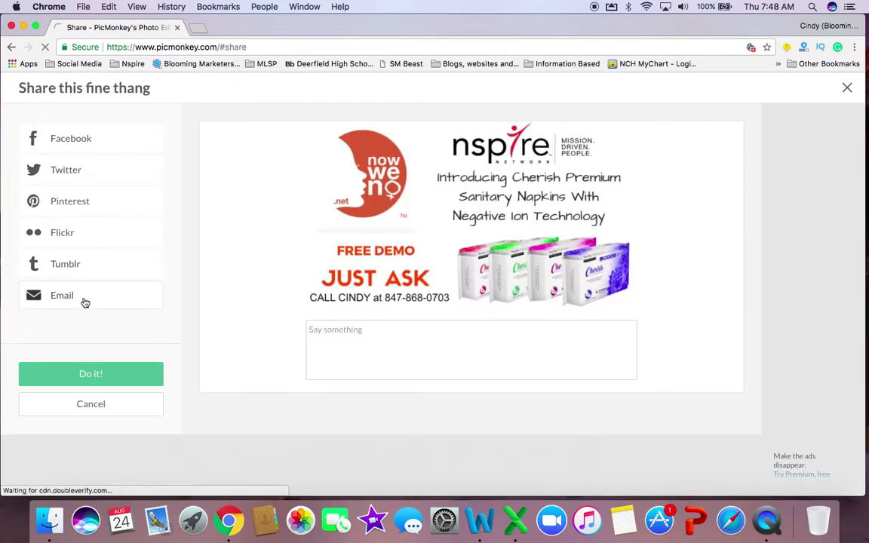
In Mail, open the PicMonkey share message and follow its full-size image link
click(154, 533)
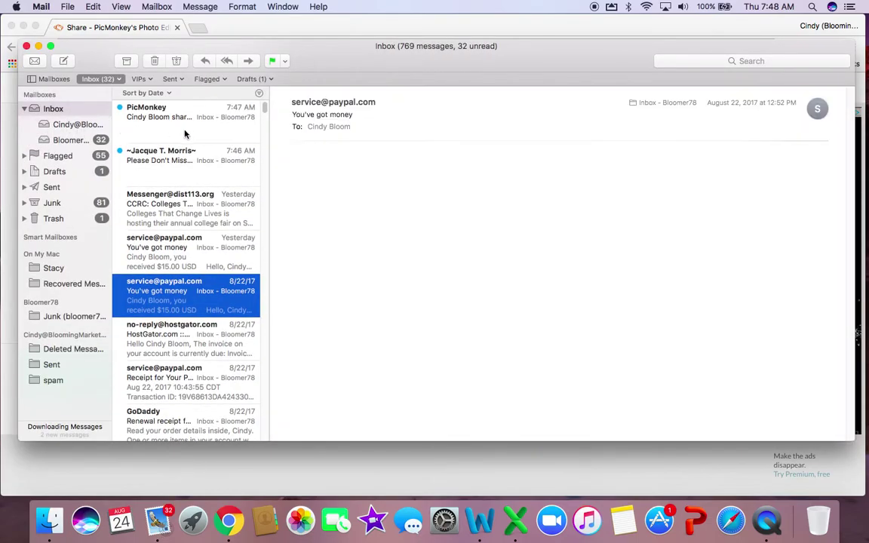
click(170, 119)
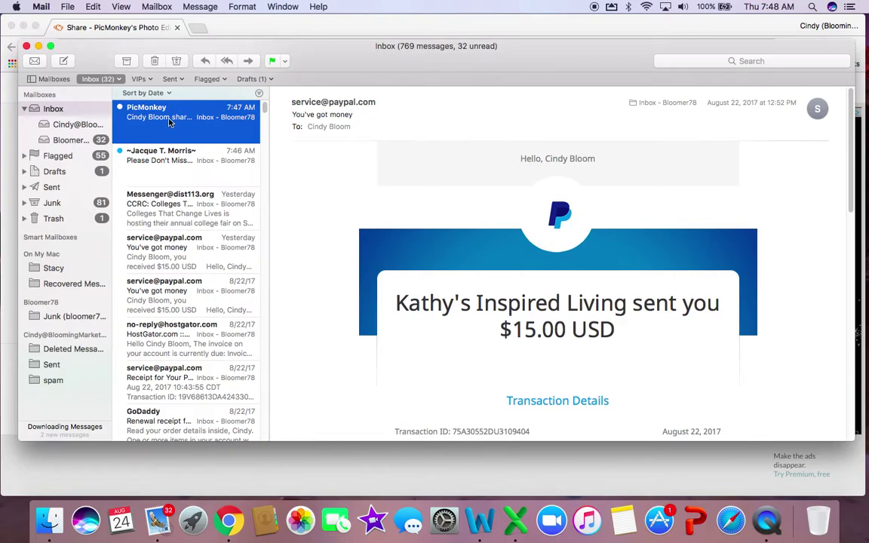
double_click(171, 121)
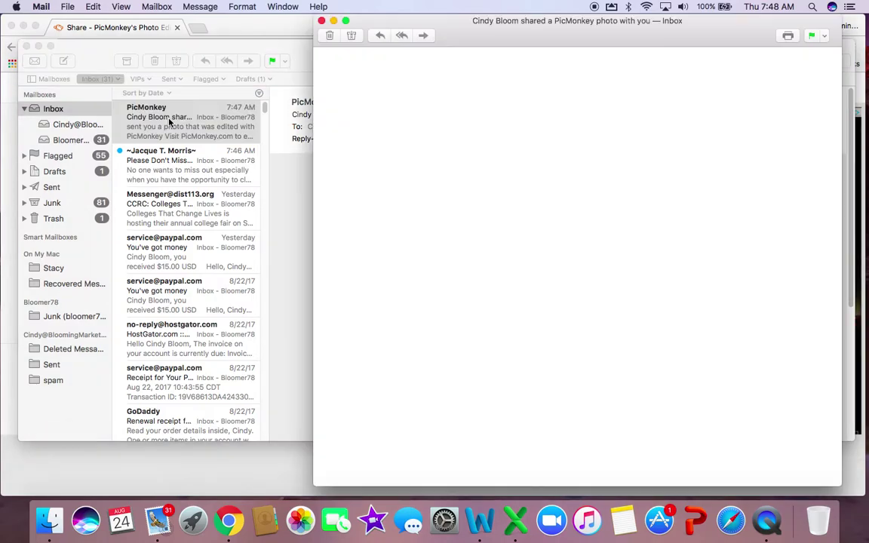
scroll(515, 278, down, 3)
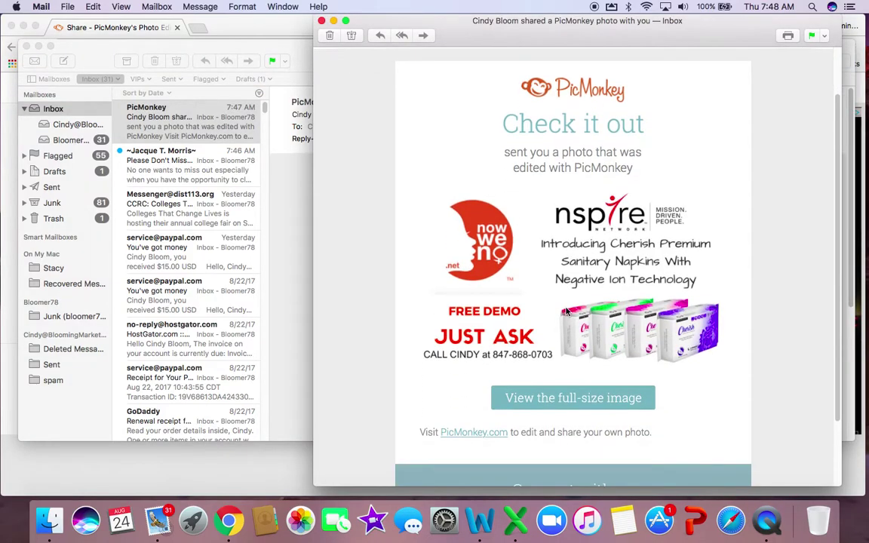
click(565, 400)
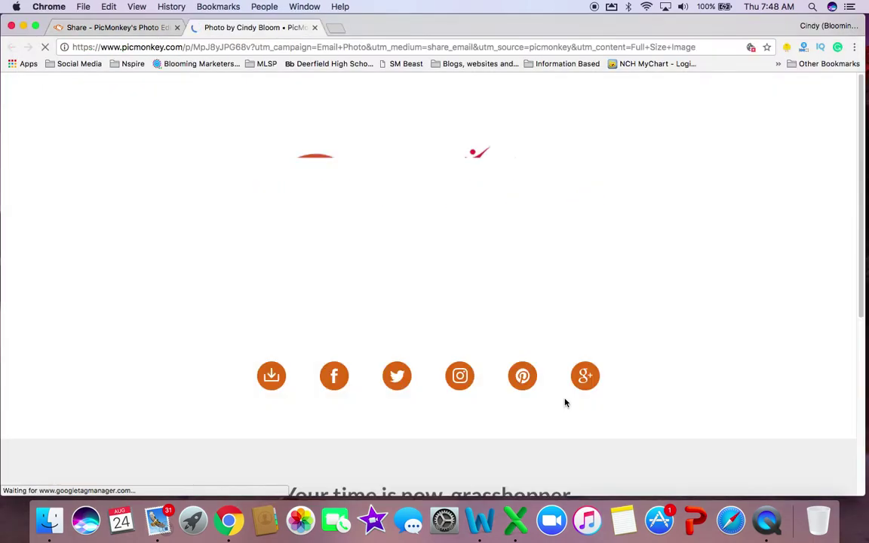
Download the full-size flyer from the photo page as picmonkey_image (1).jpg
scroll(510, 353, down, 1)
scroll(509, 354, up, 1)
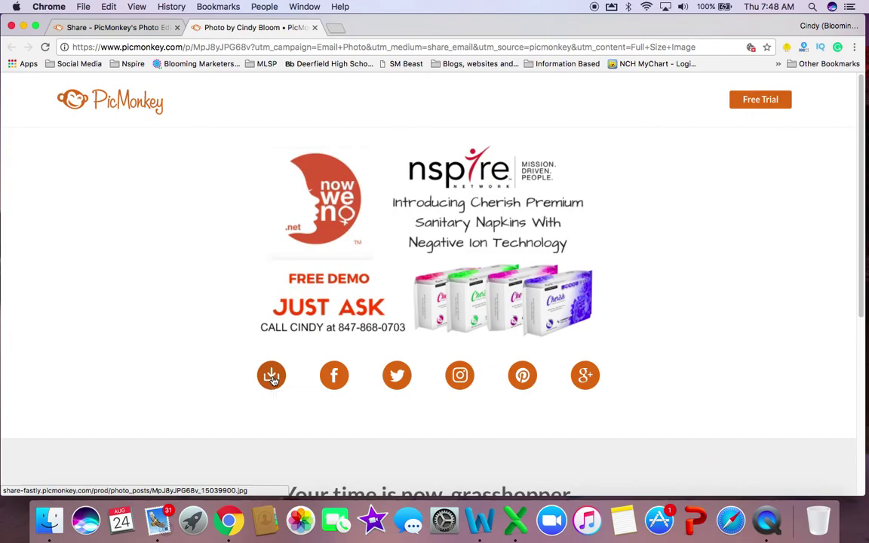
click(271, 377)
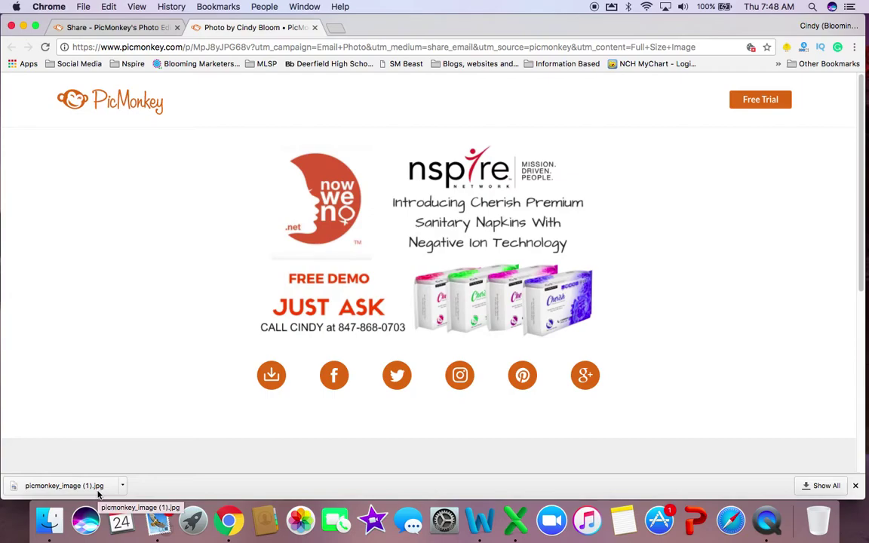
Open picmonkey_image (1).jpg from Finder to view the downloaded flyer
click(48, 530)
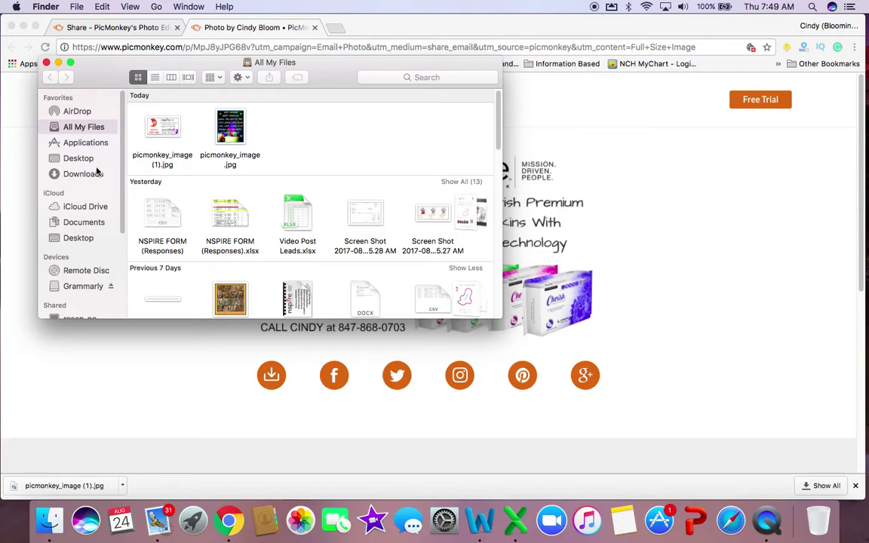
click(174, 133)
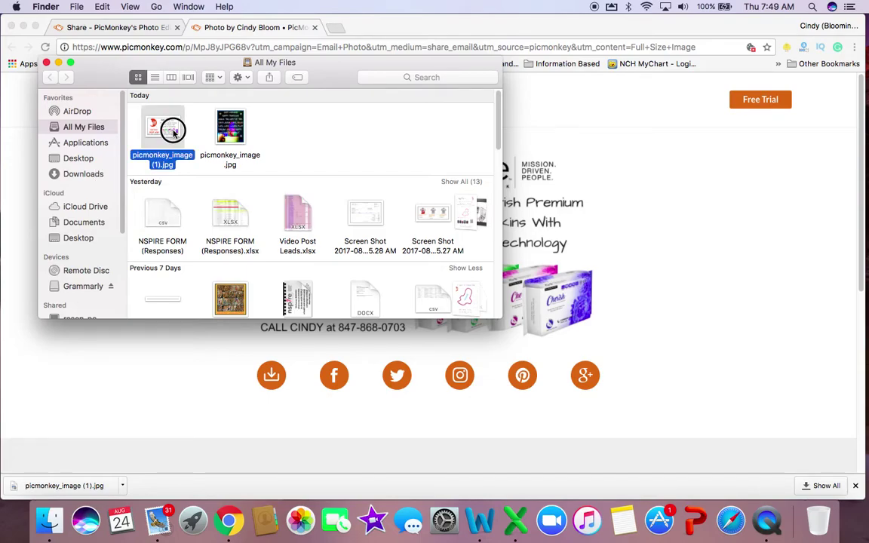
double_click(174, 133)
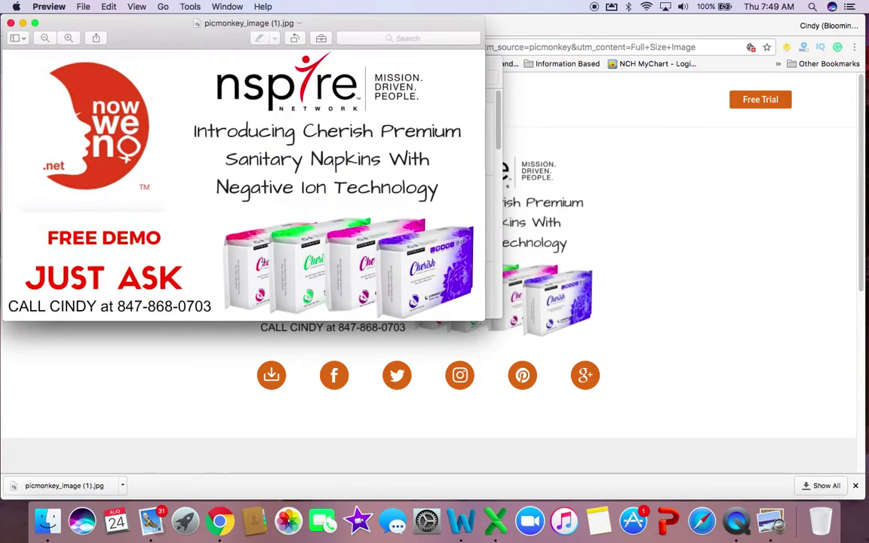
Close Preview, the Finder window and the full-size photo tab in Chrome
click(10, 22)
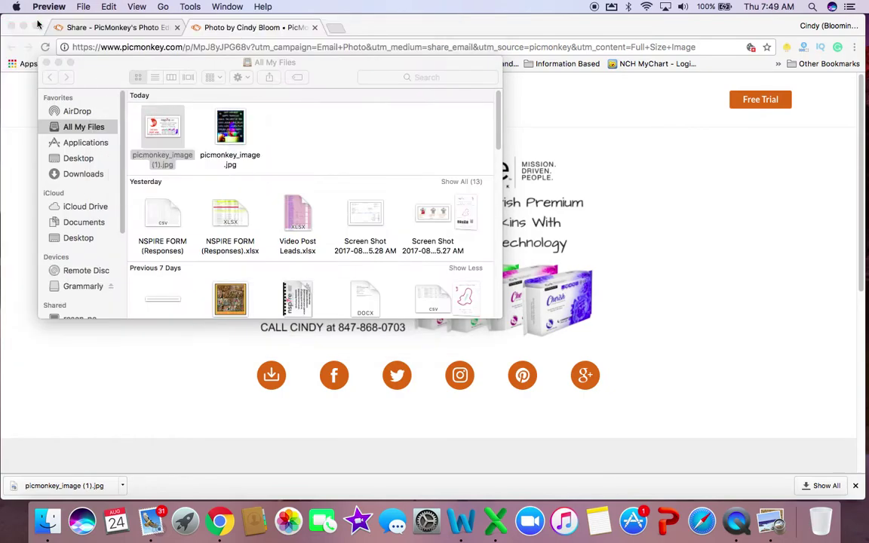
click(46, 61)
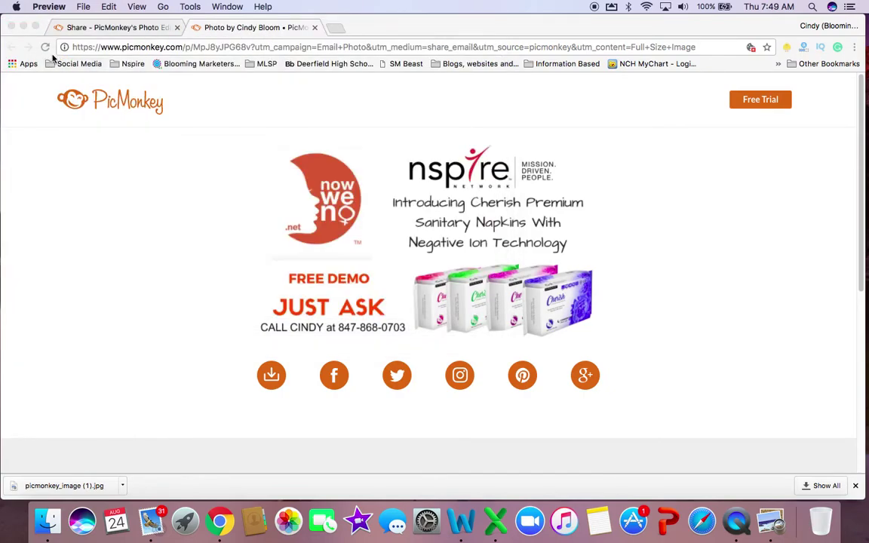
click(315, 28)
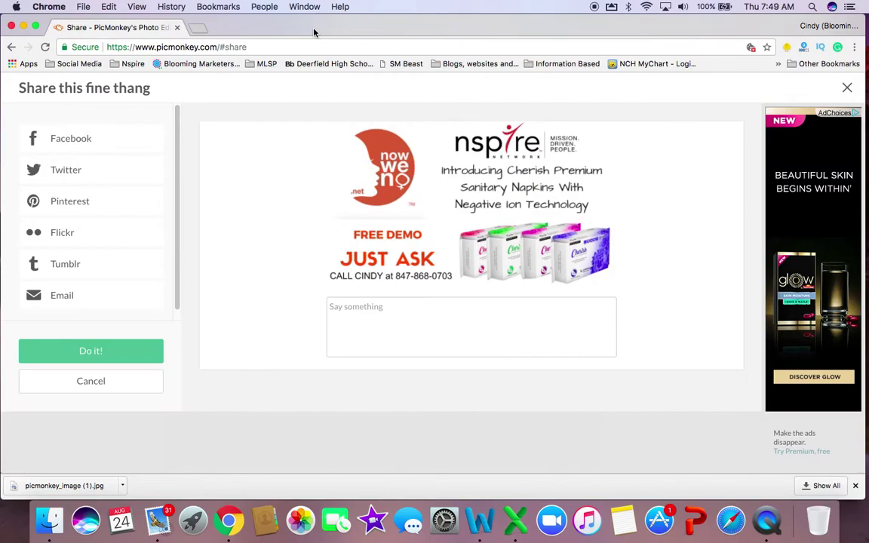
click(12, 48)
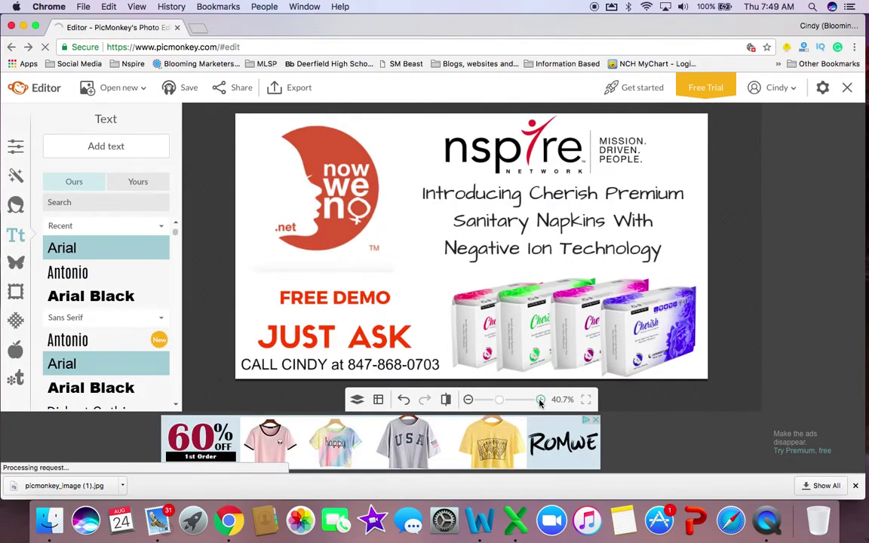
click(235, 89)
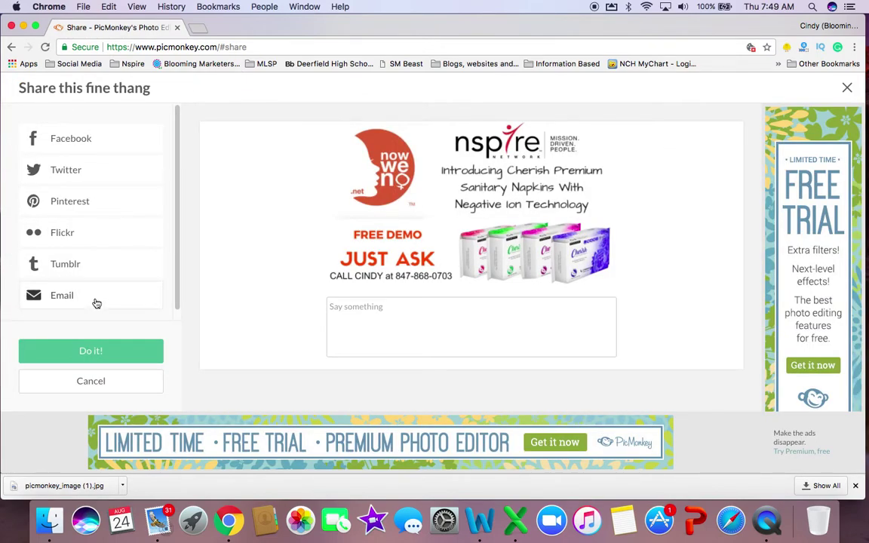
From the PicMonkey share email in Mail, open the full-size flyer image in the browser
click(159, 528)
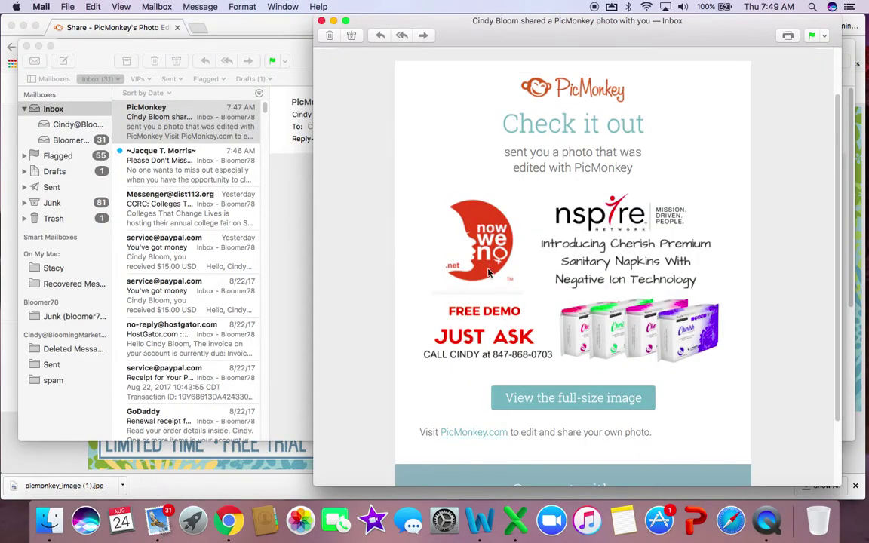
click(578, 402)
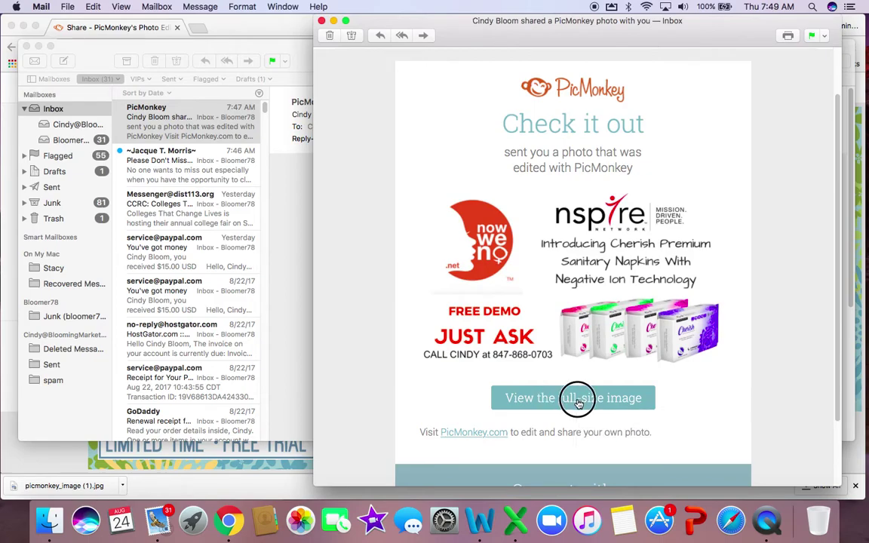